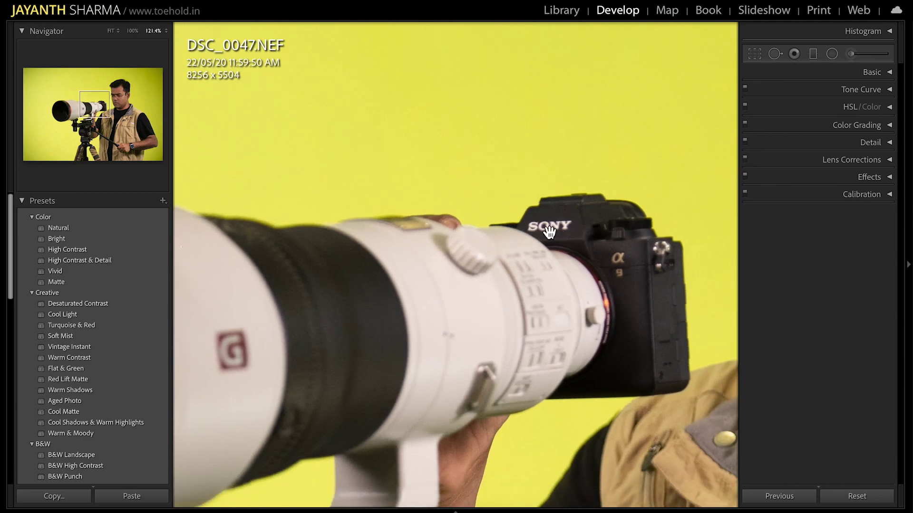
Inspect the SONY logo on the camera body with scrubby and box zoom, and scrub back out to a wider view.
drag(550, 233, 585, 232)
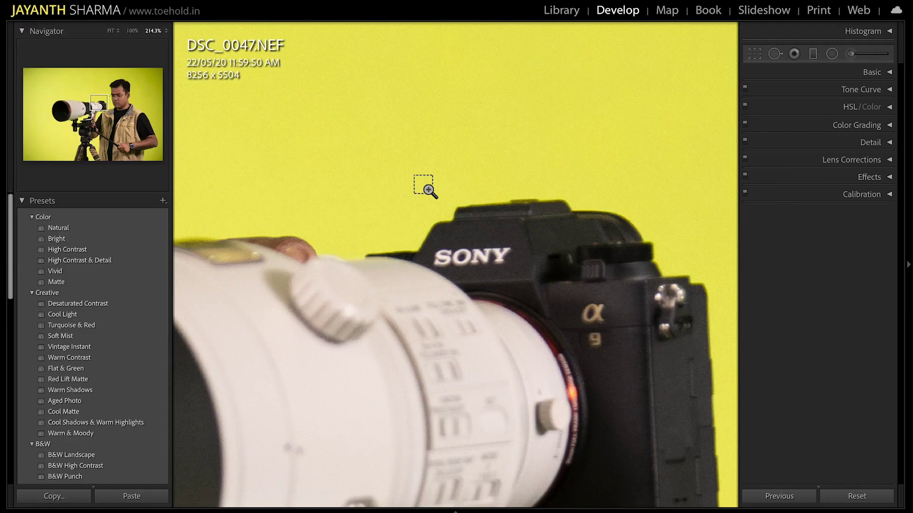
drag(409, 176, 611, 341)
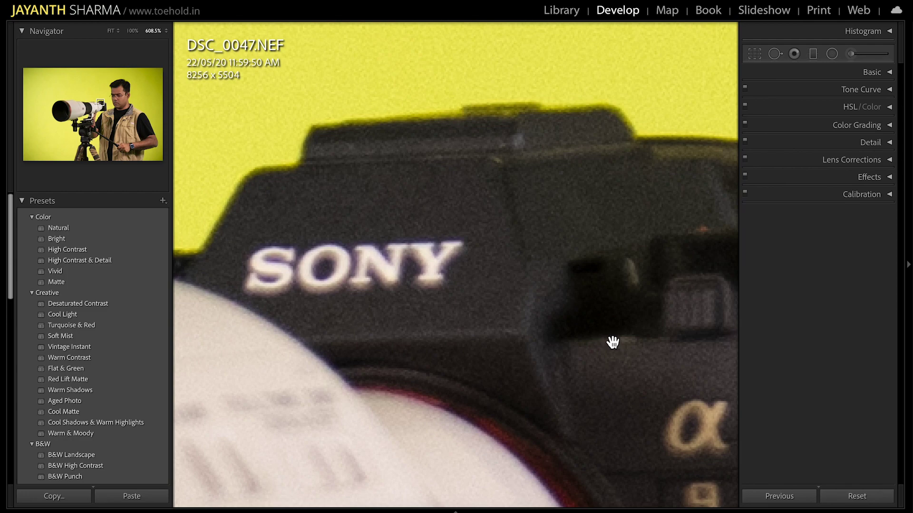
drag(621, 287, 483, 281)
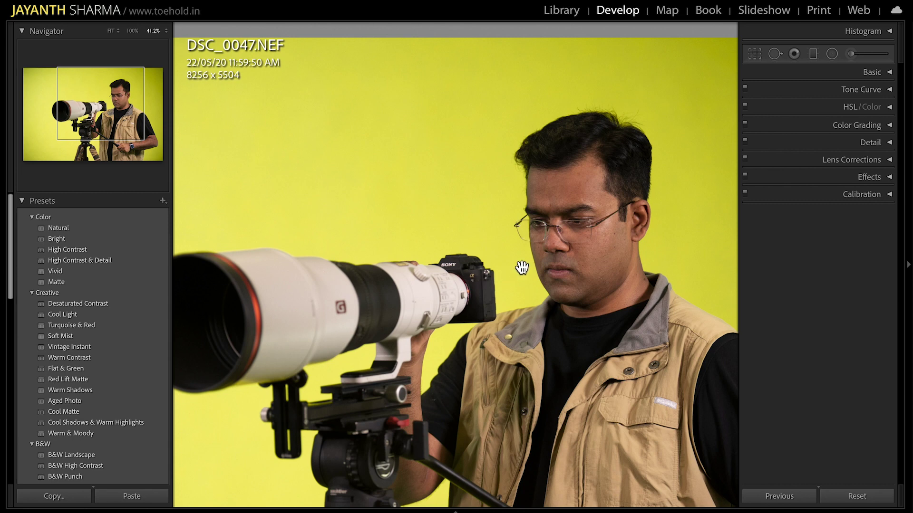
Box-zoom into the man's face twice, scrubbing the zoom back out after each close-up.
drag(506, 205, 641, 282)
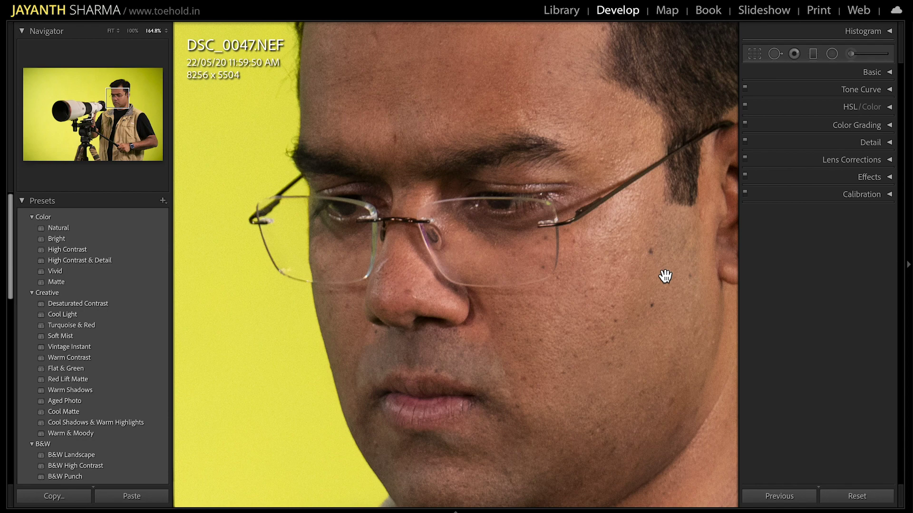
drag(607, 240, 556, 236)
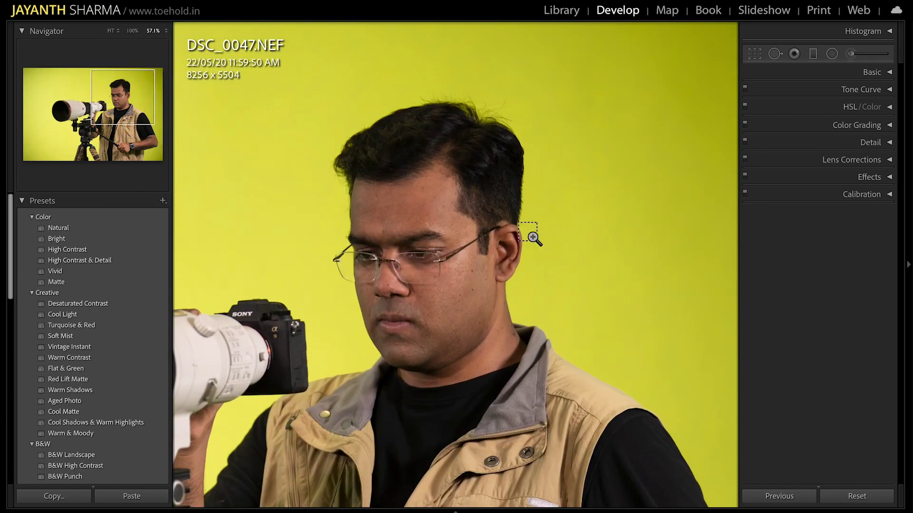
drag(362, 217, 557, 384)
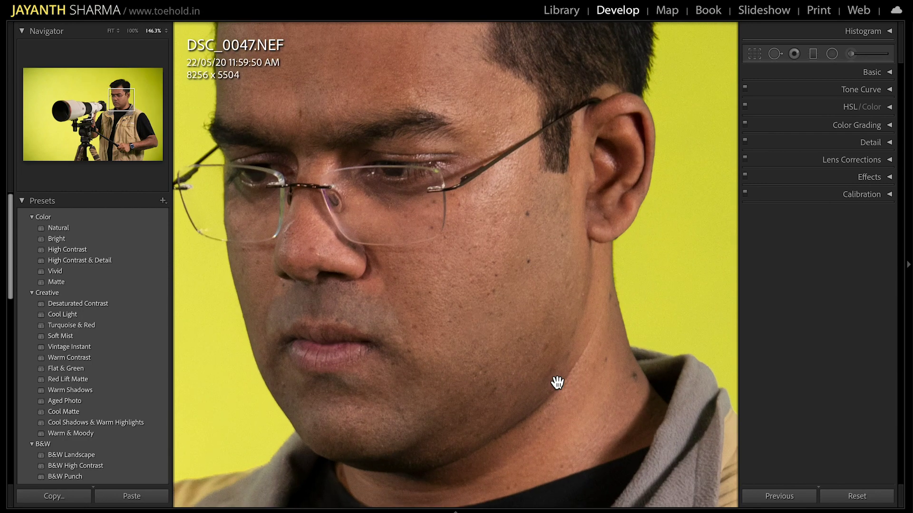
drag(568, 331, 475, 326)
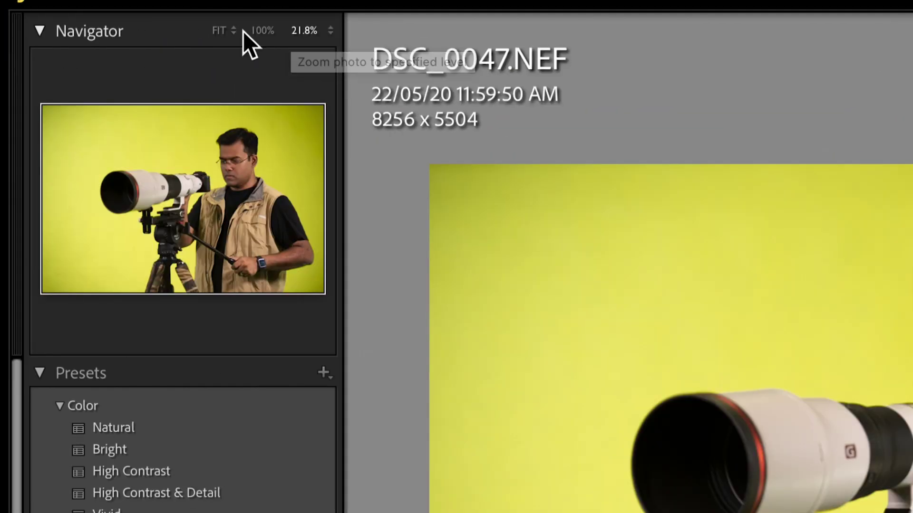
Compare the photo at 100% and 21.8% zoom, check the available zoom percentages, and return the view to Fit.
click(91, 31)
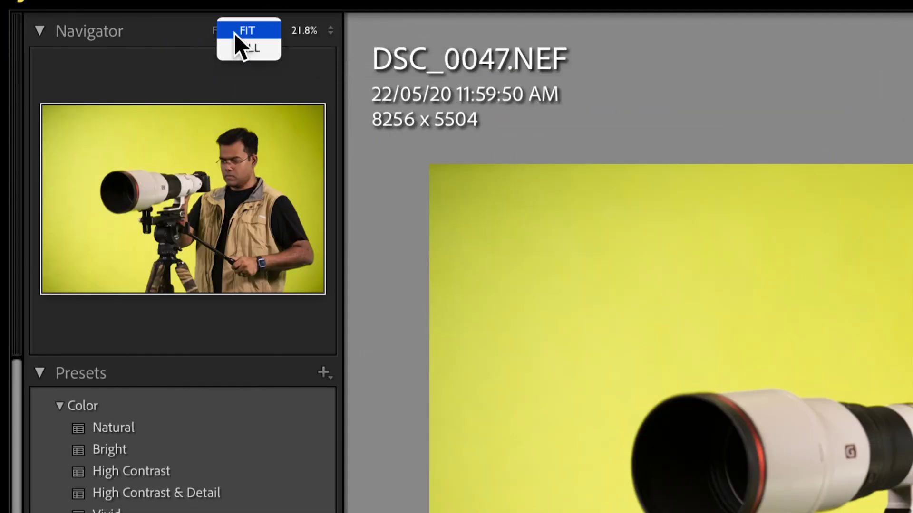
click(308, 34)
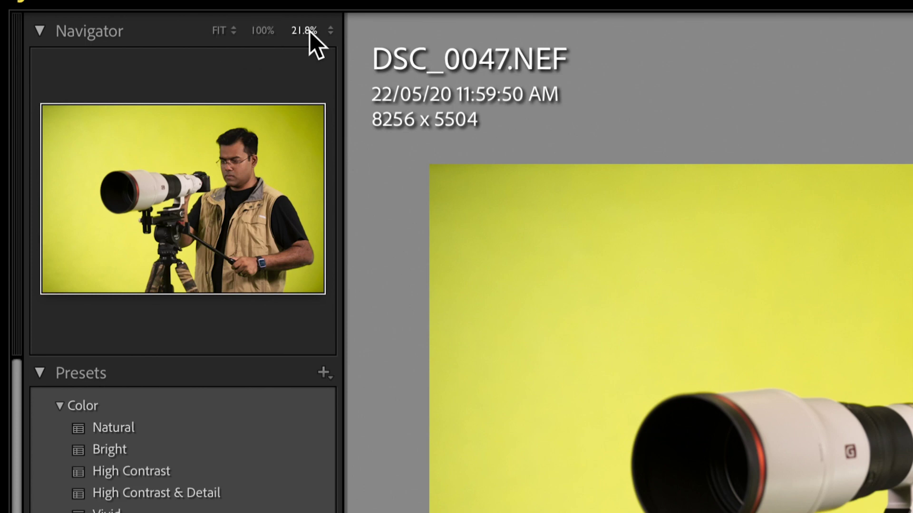
click(264, 31)
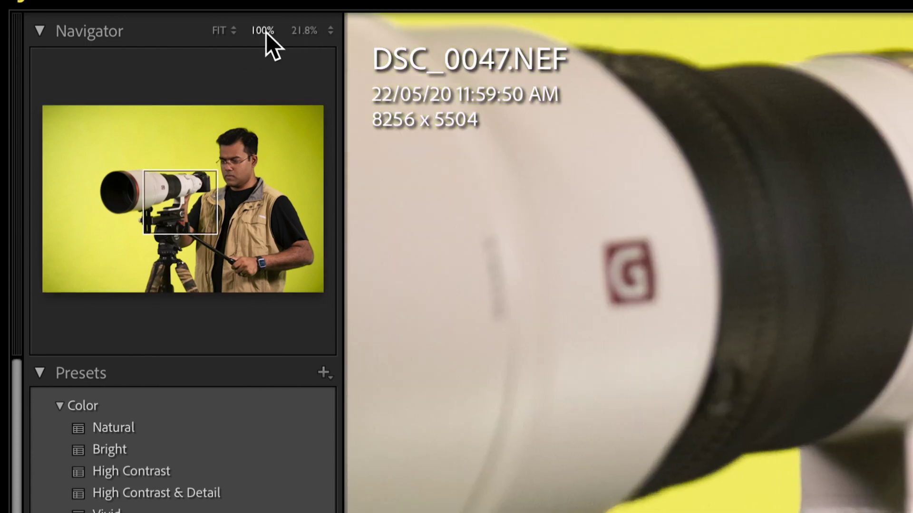
click(303, 30)
click(331, 30)
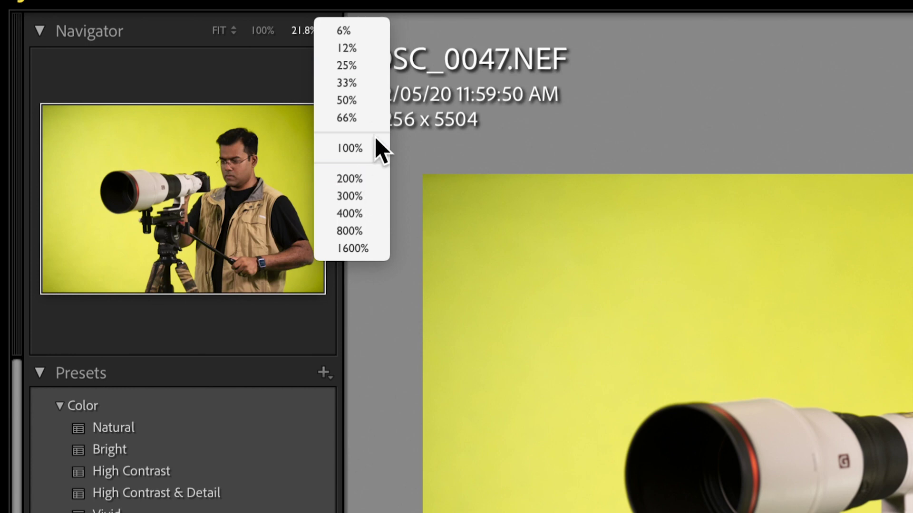
click(429, 127)
click(264, 30)
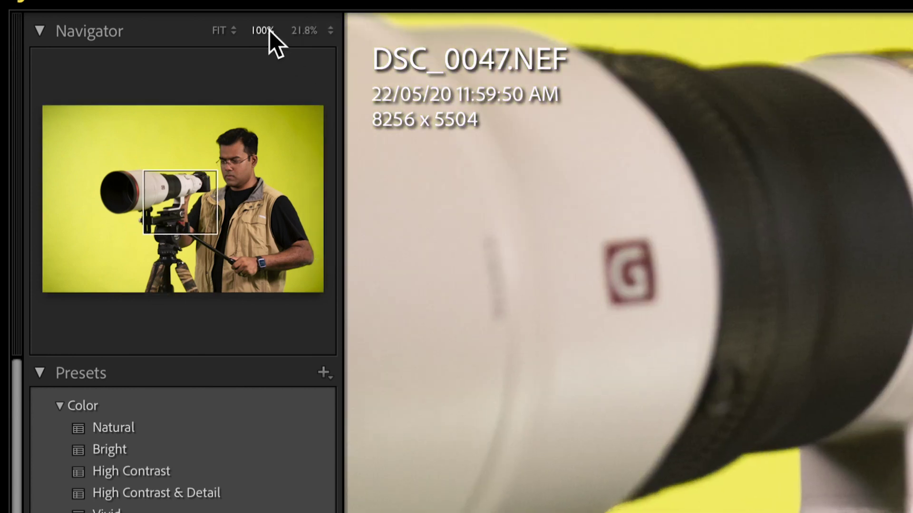
click(220, 30)
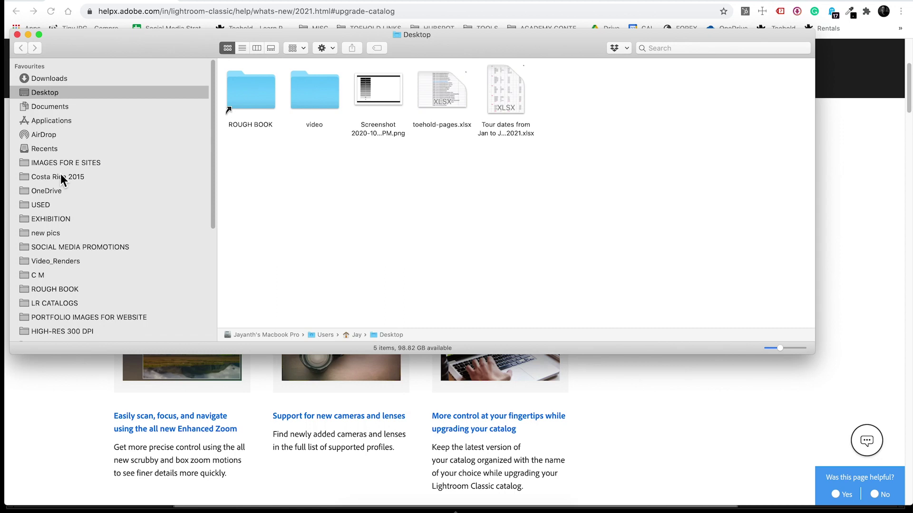
Open the Costa Rica 2015 folder in Finder and select Costa Rica 2015.lrcat, 2015-2.lrcat and 2015-2-2.lrcat in turn.
click(61, 176)
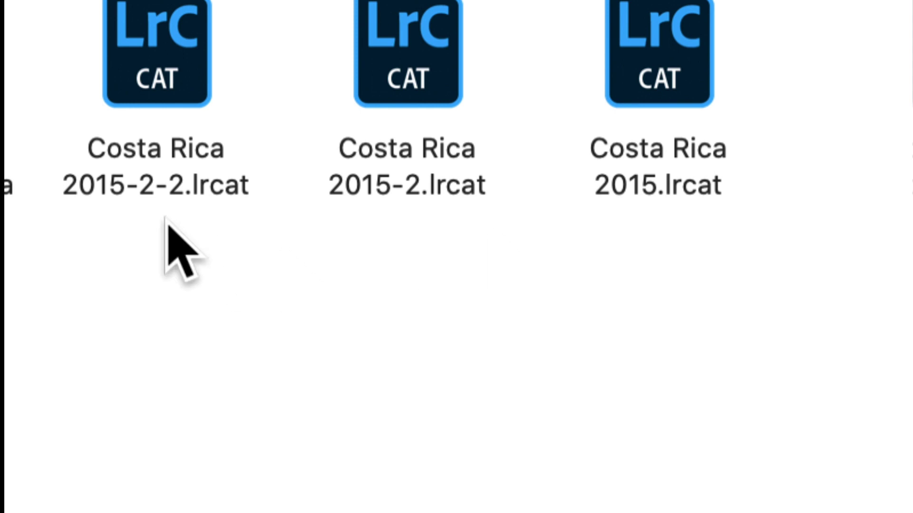
click(657, 187)
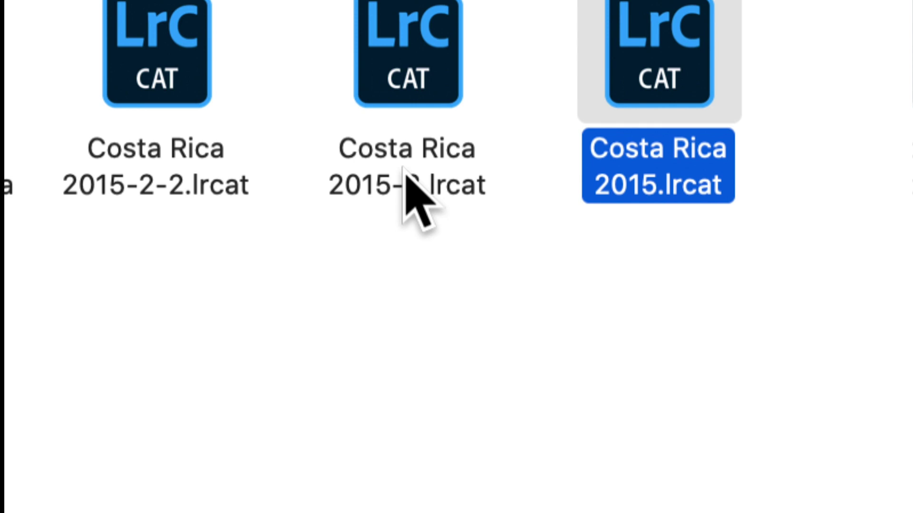
click(451, 67)
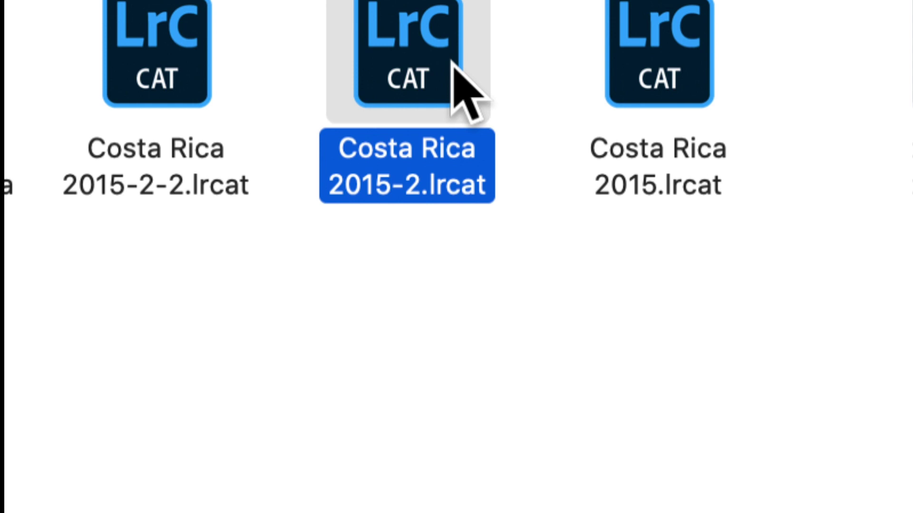
click(372, 281)
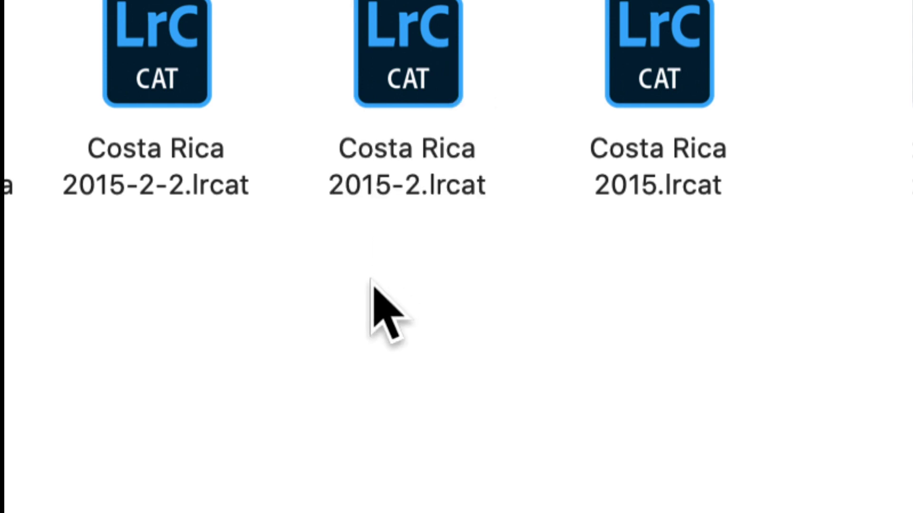
click(213, 180)
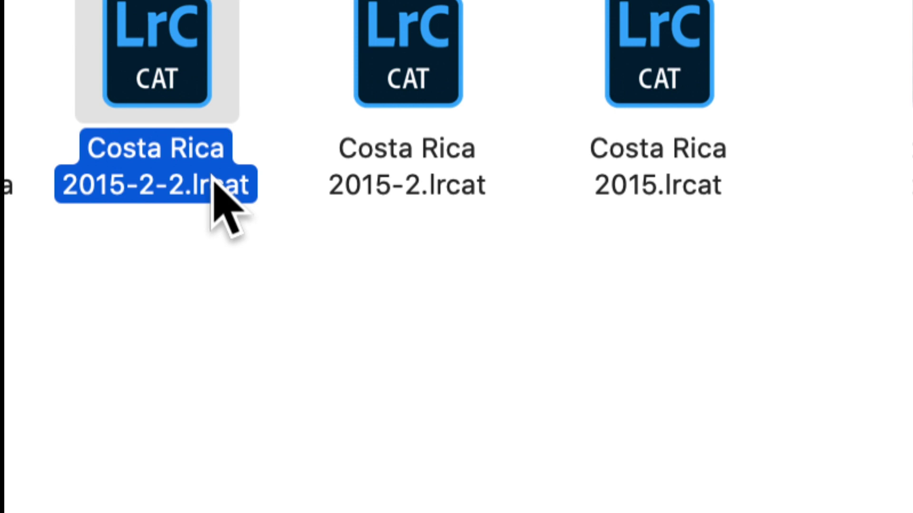
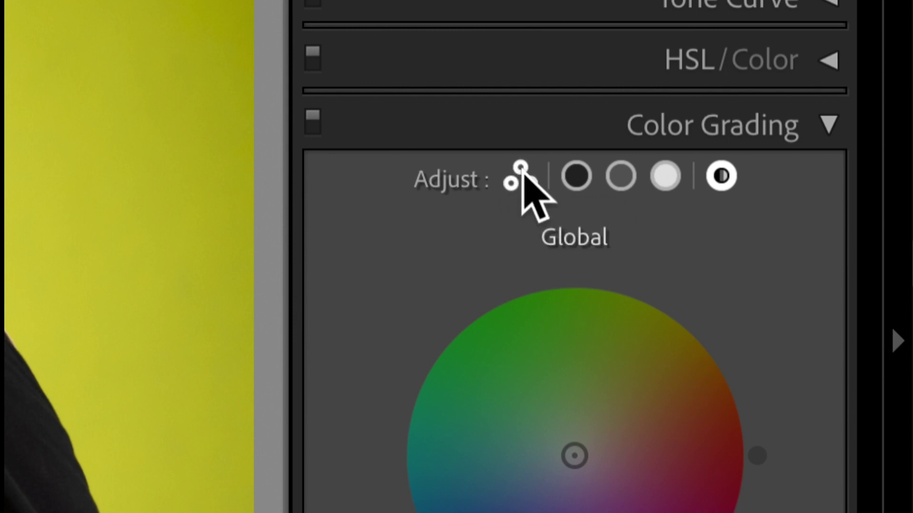
View the combined Color Grading wheels, and show the Shadows, Midtones and Highlights wheels individually.
click(519, 177)
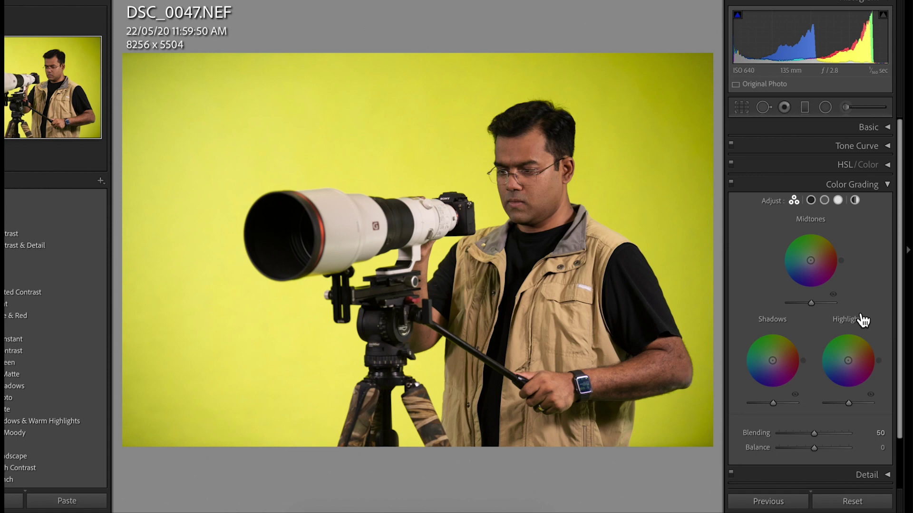
click(810, 200)
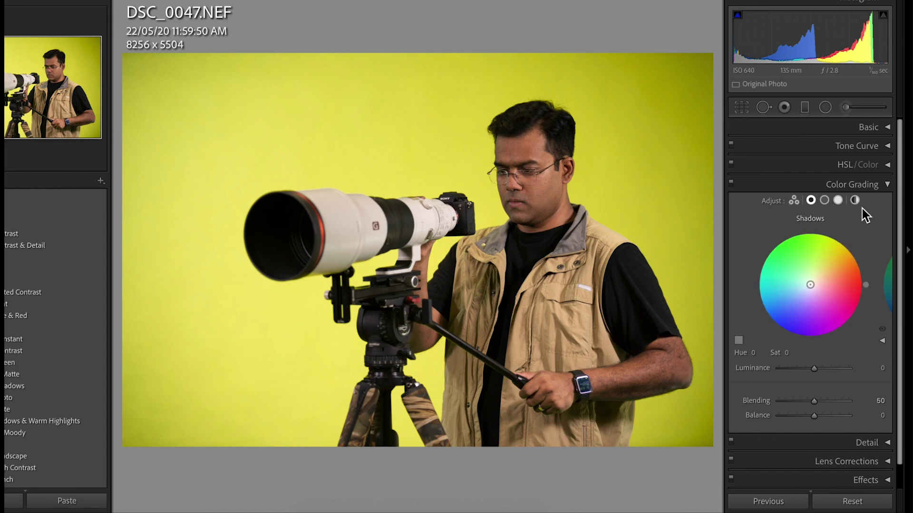
click(824, 200)
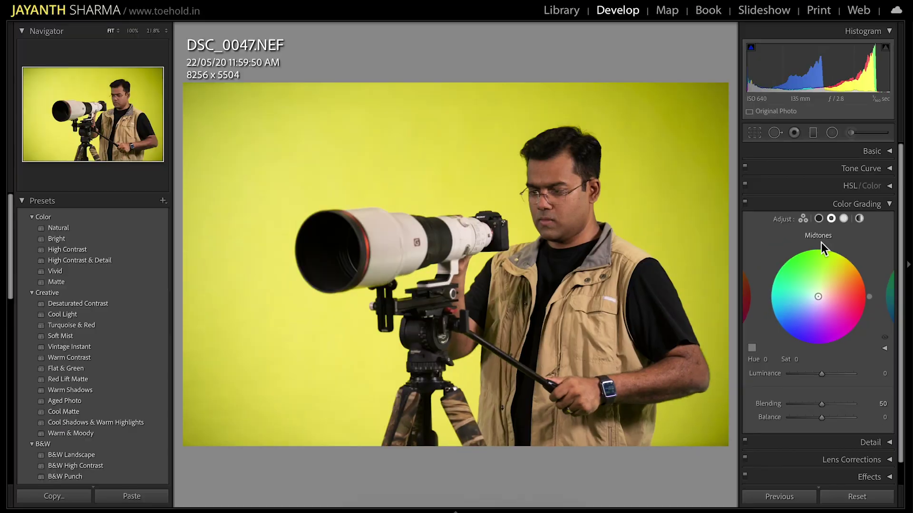
click(843, 218)
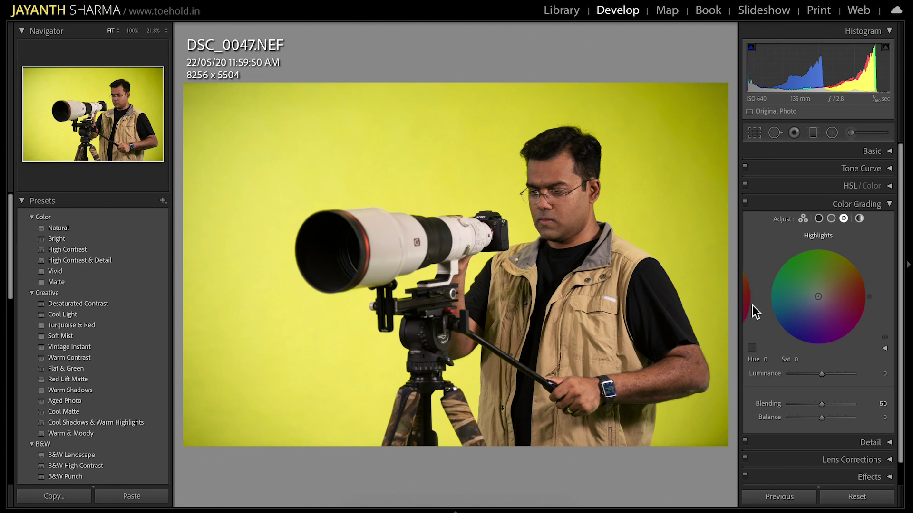
Cycle the Color Grading wheels from Highlights back to Shadows and forward again, and compare the three-way view with the single Shadows wheel.
click(749, 303)
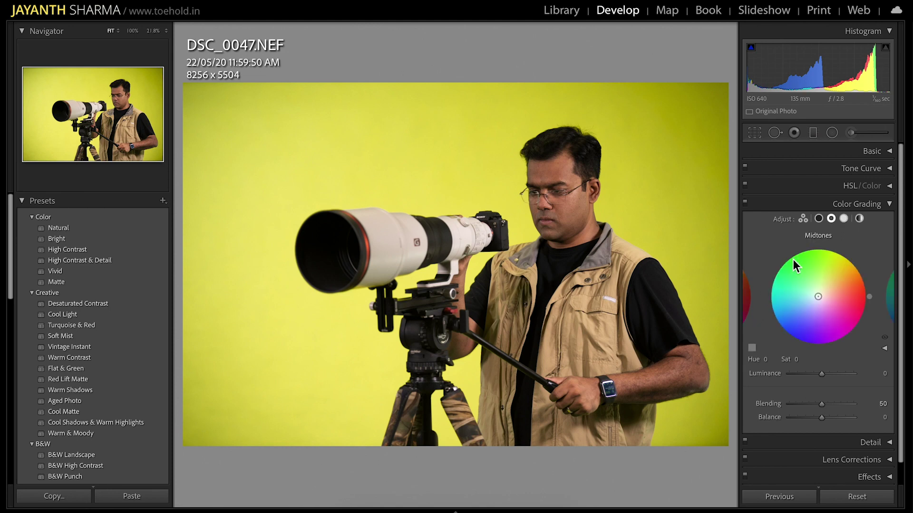
click(749, 298)
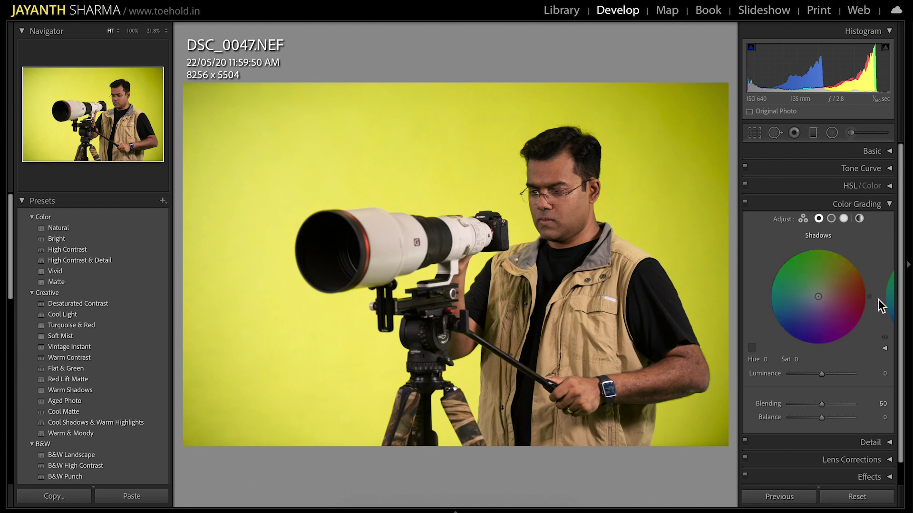
click(892, 306)
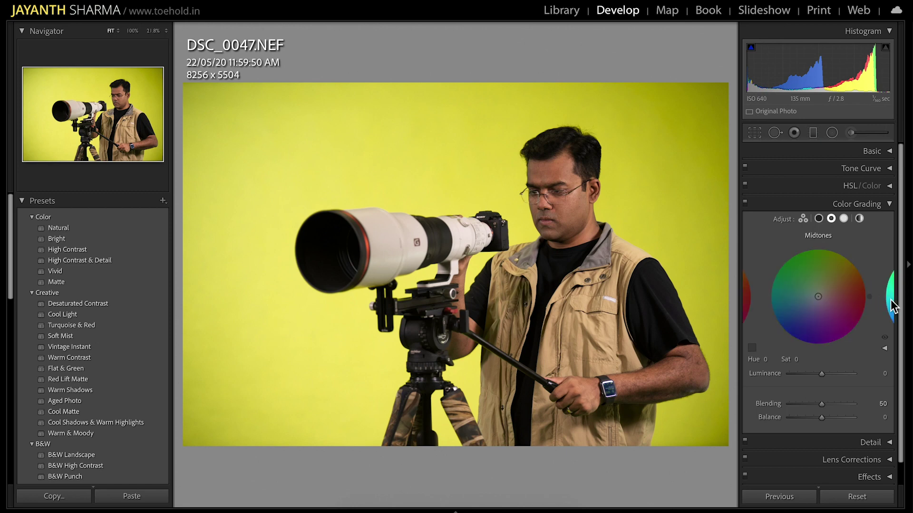
click(893, 307)
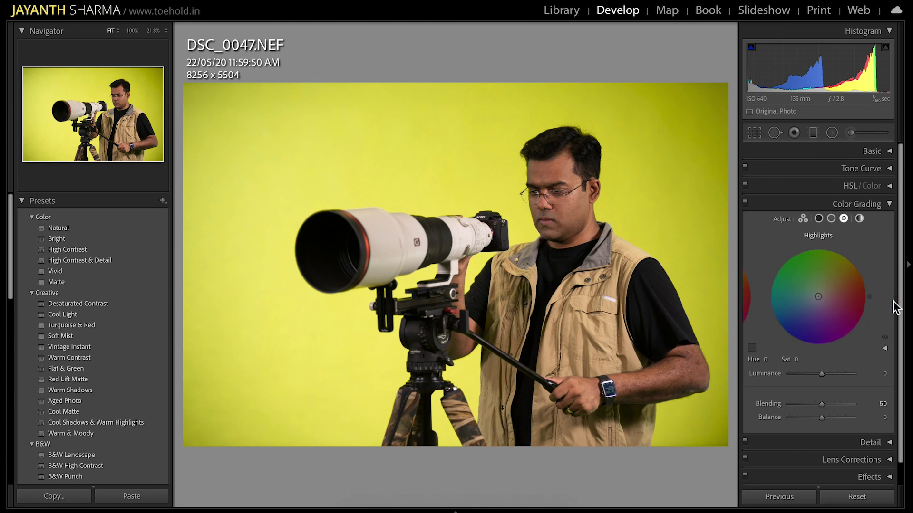
click(803, 220)
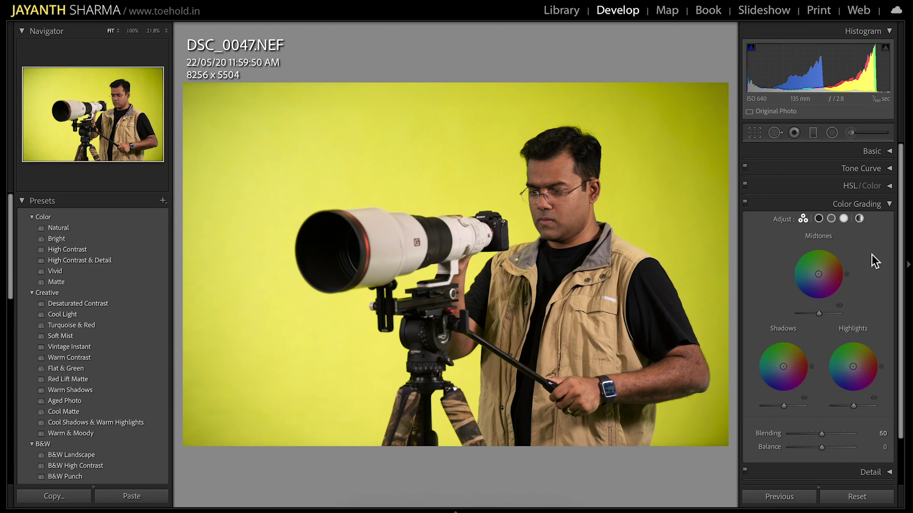
click(818, 218)
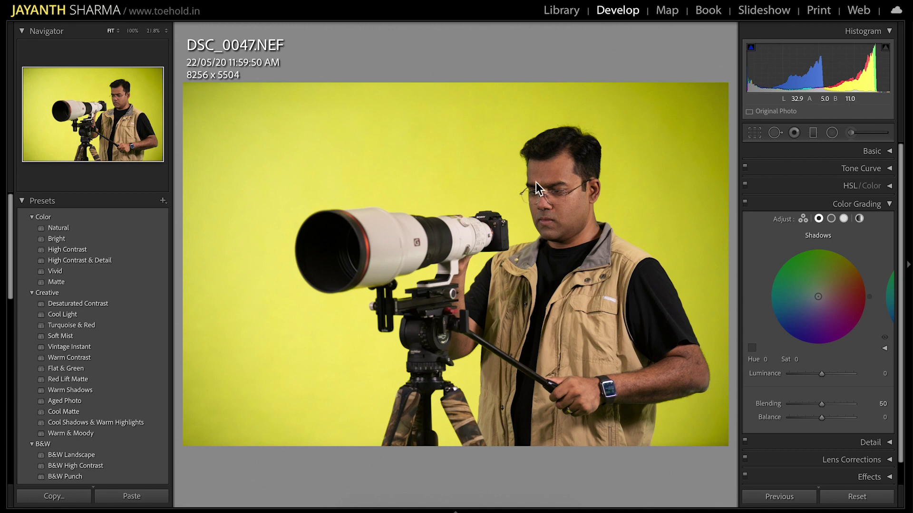
Show the 2021 UPDATE collection in the Library grid with no photo selected.
key(g)
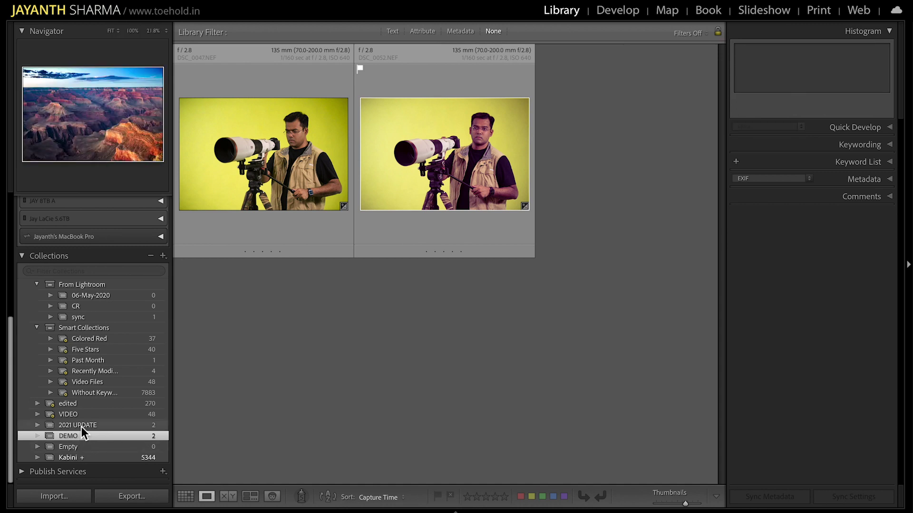
click(82, 427)
click(461, 310)
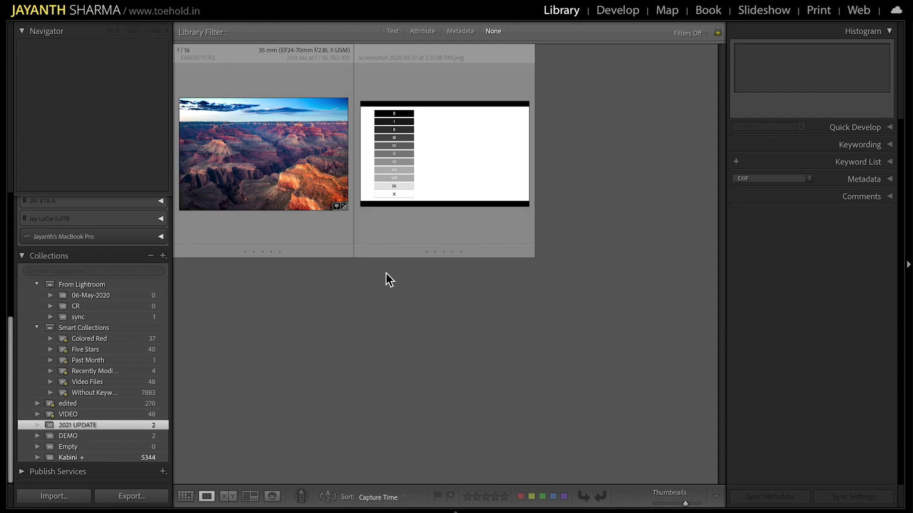
Switch to Keynote to review the zone system slide with zones 0 to X, and return to Lightroom Classic.
mouse_move(438, 509)
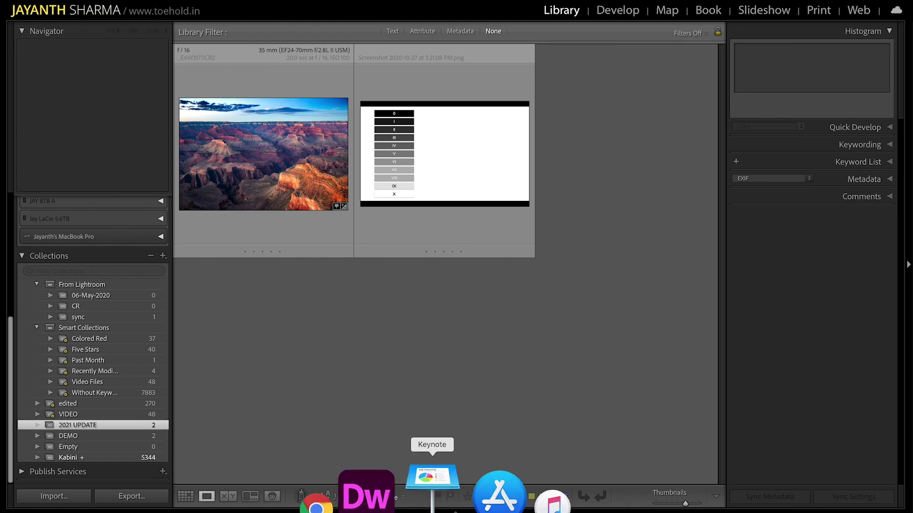
click(438, 508)
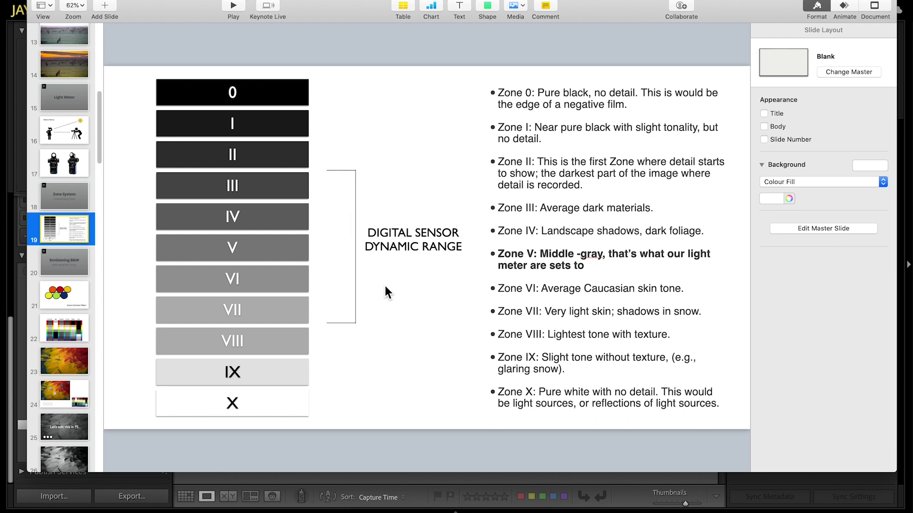
mouse_move(392, 511)
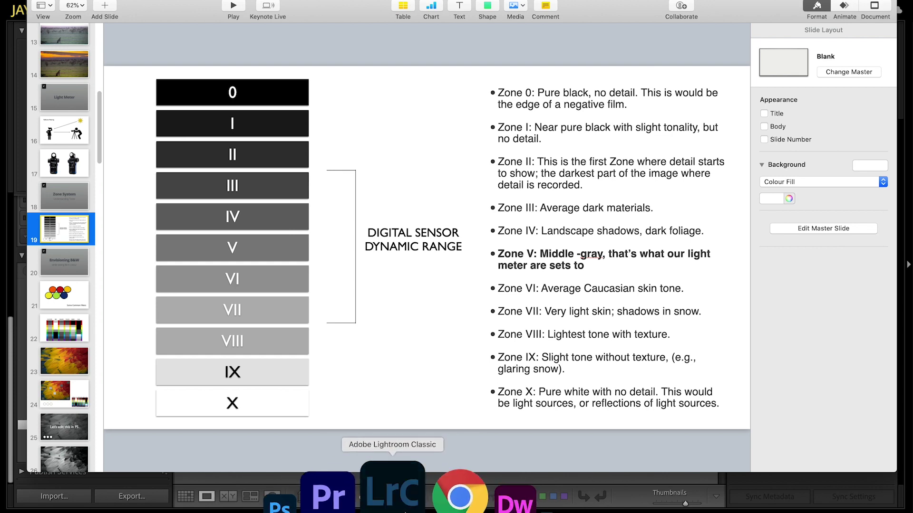
click(392, 494)
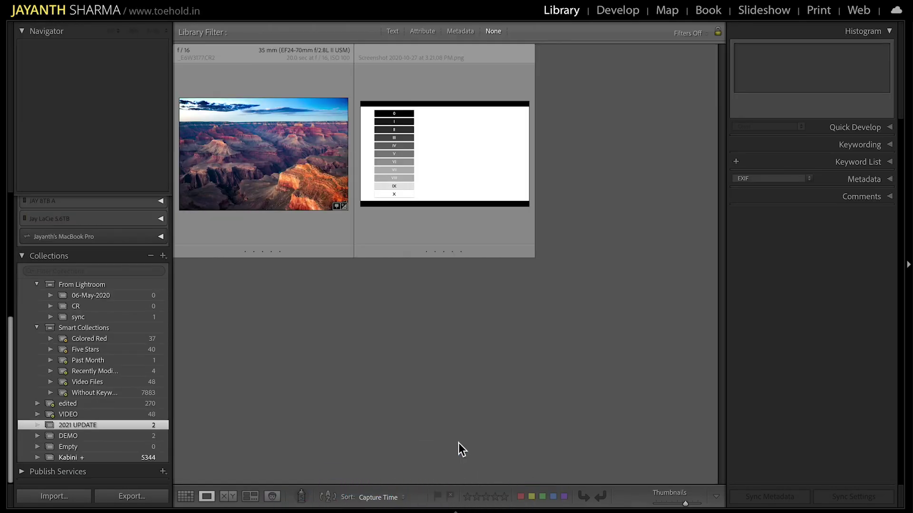
Open the zone chart screenshot in Develop and tint its shadows blue with hue 237 and saturation 99 in Color Grading.
double_click(432, 165)
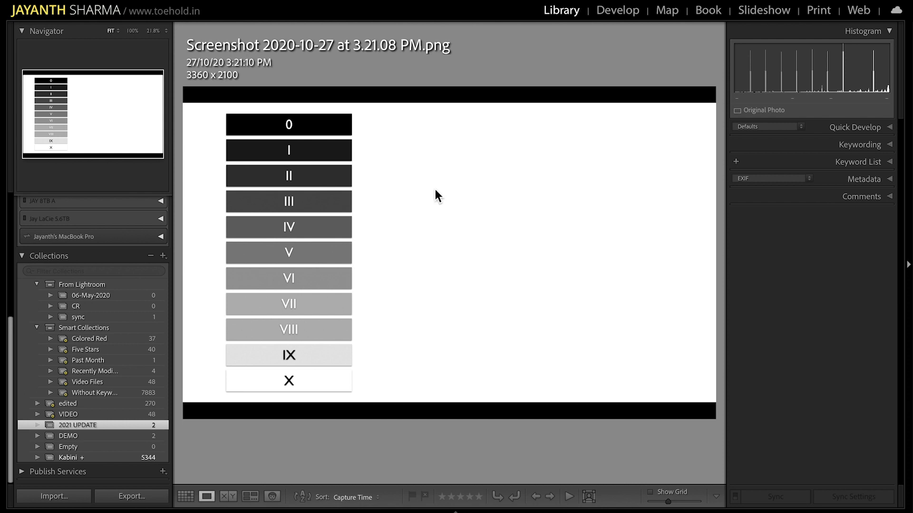
key(d)
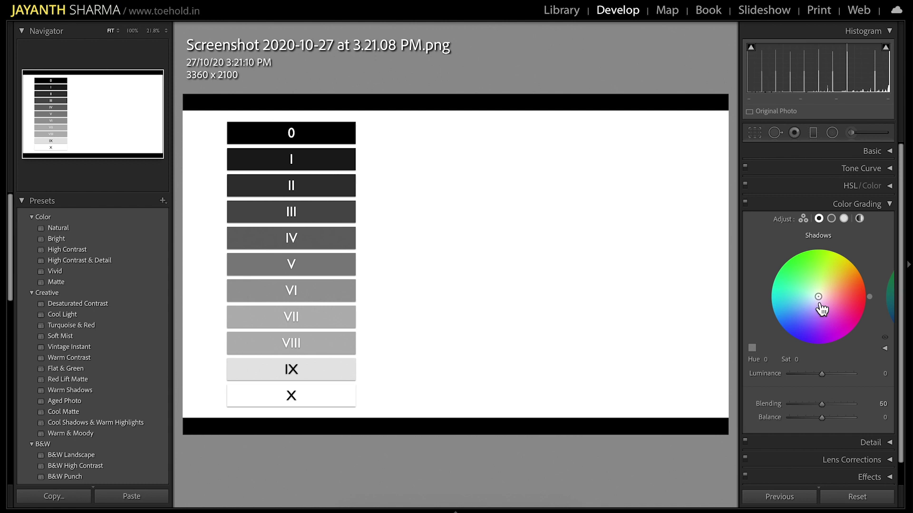
drag(822, 303, 791, 327)
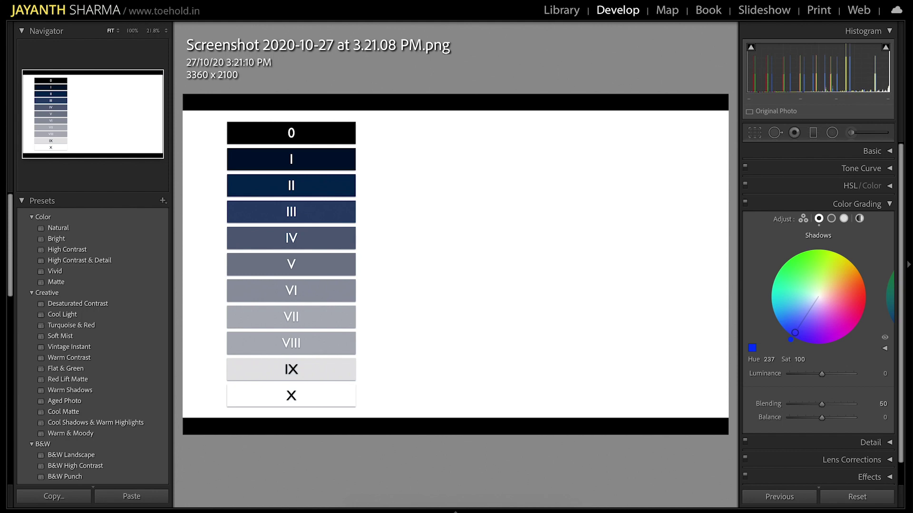
drag(794, 333, 796, 336)
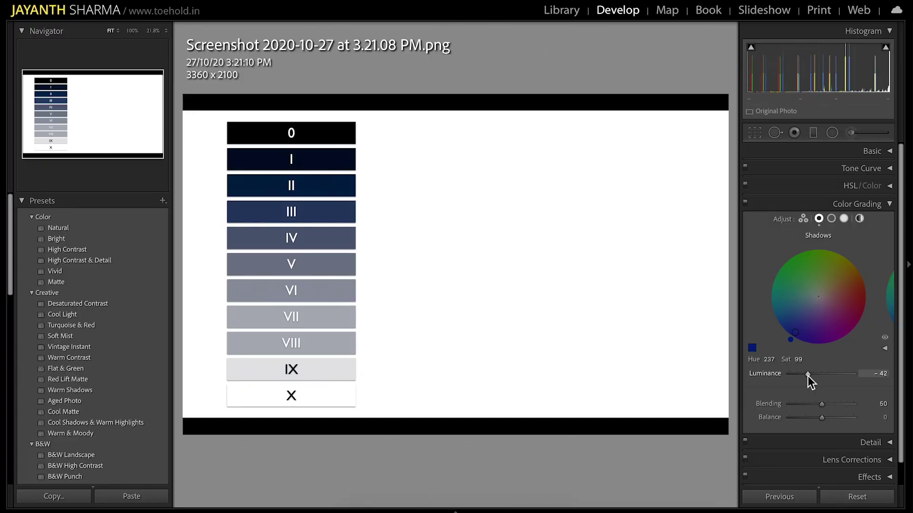
Test the shadows' Luminance and reset it, and try a magenta tint of hue 301 before returning the shadows to blue.
drag(808, 376, 832, 375)
double_click(765, 375)
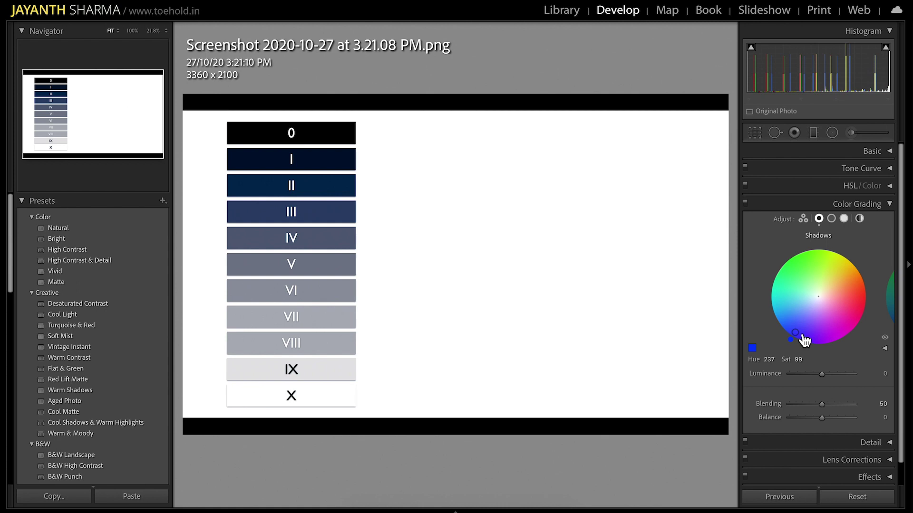
drag(803, 341, 849, 341)
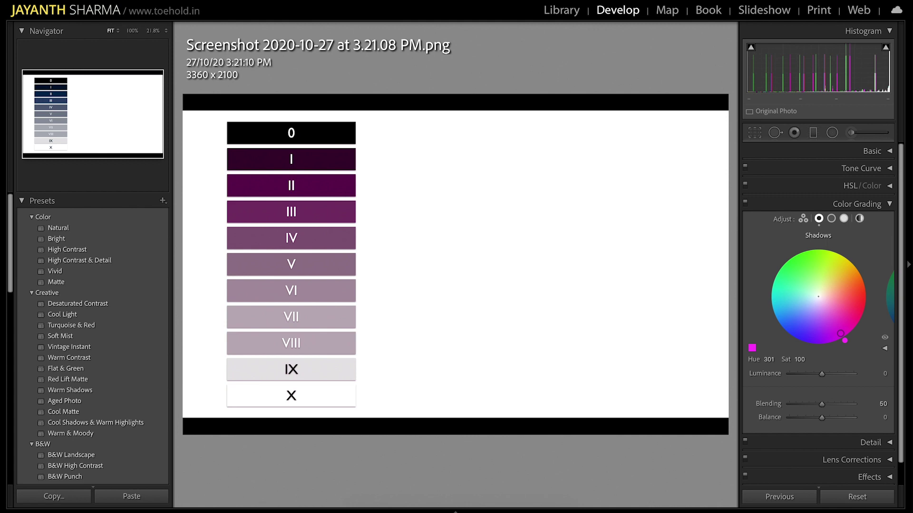
drag(845, 340, 787, 337)
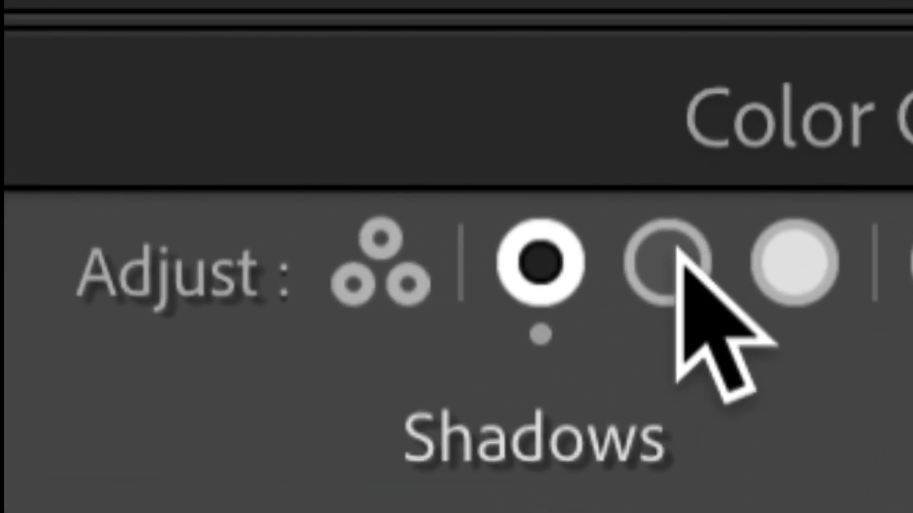
Tint the zone chart's midtones green and its highlights red, giving the highlights hue 353 and saturation 100.
click(670, 261)
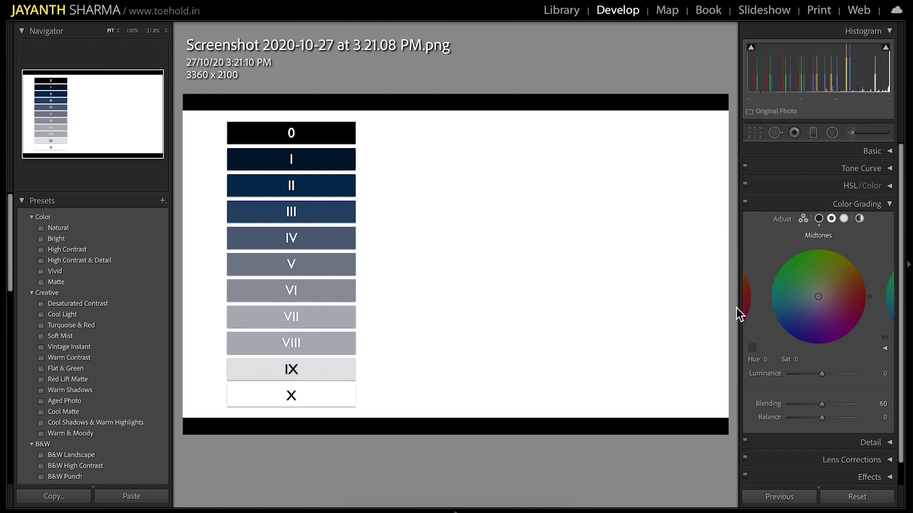
click(807, 260)
mouse_move(814, 270)
mouse_down()
mouse_move(819, 286)
mouse_move(806, 255)
mouse_up()
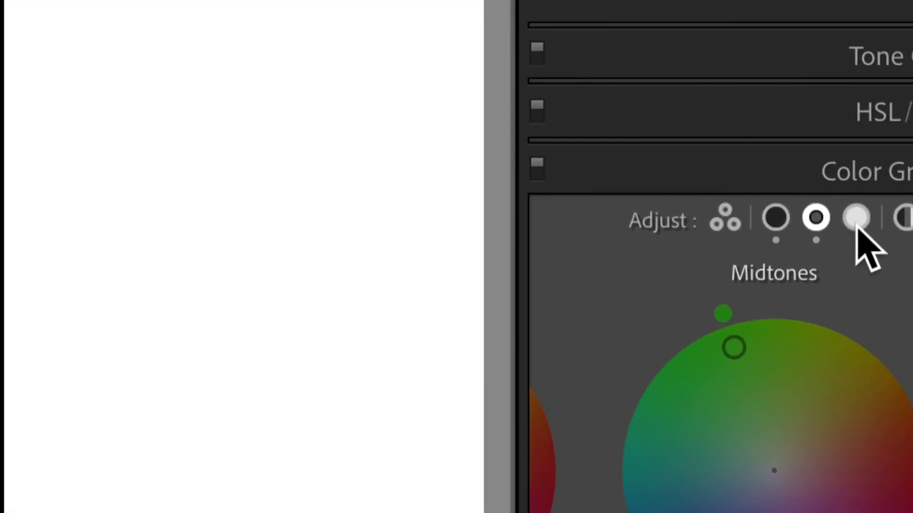
click(856, 220)
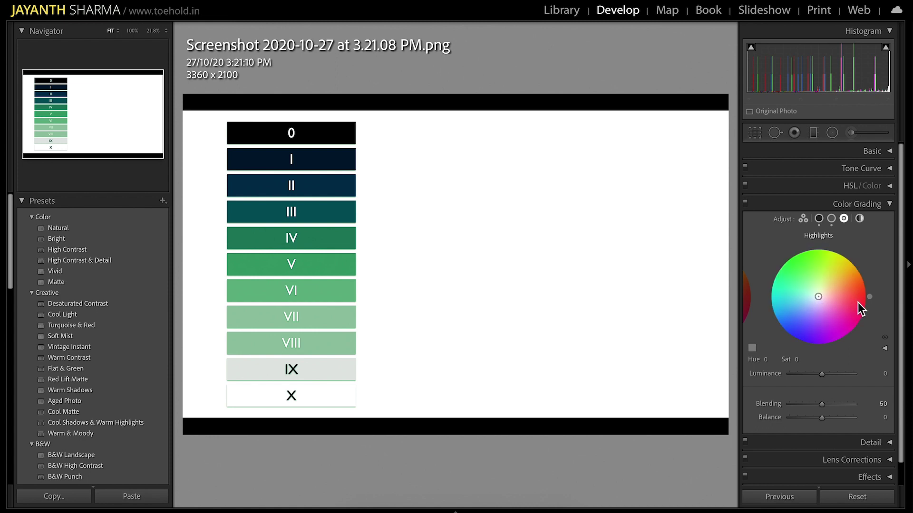
mouse_move(859, 303)
mouse_down()
mouse_move(836, 299)
mouse_move(866, 303)
mouse_up()
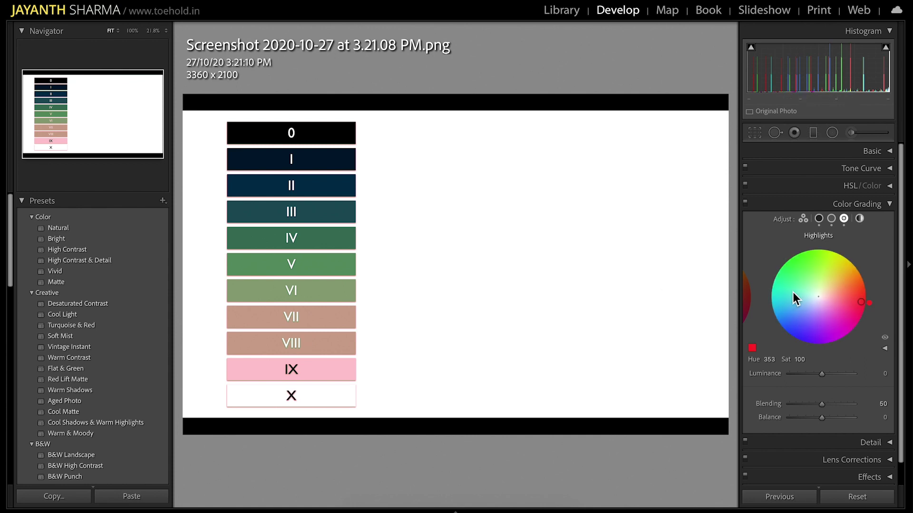
Try Color Grading Balance at +91 and -87 on the zone chart, and leave it at +4.
scroll(835, 341, down, 1)
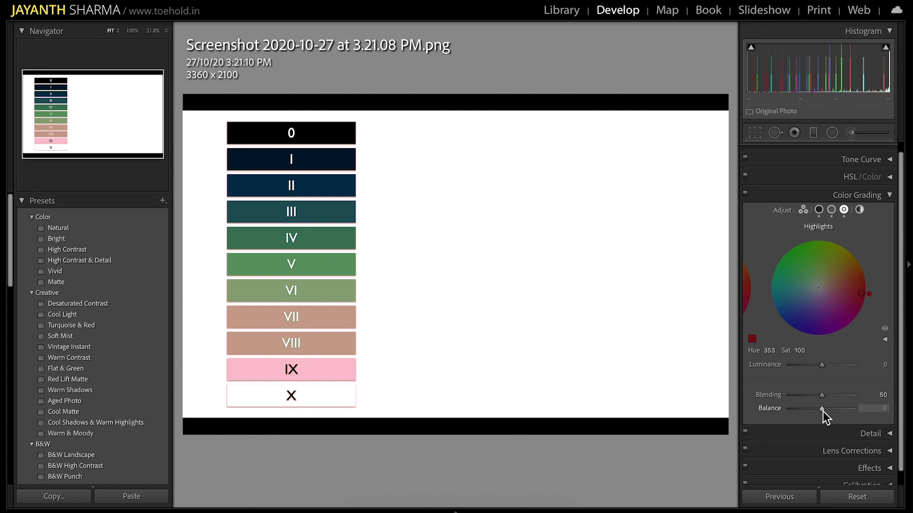
drag(822, 410, 851, 412)
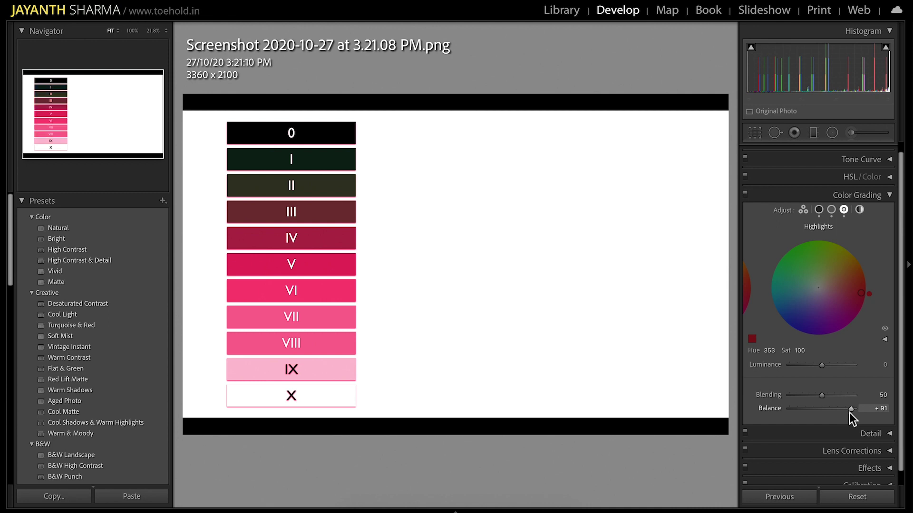
drag(849, 412, 791, 412)
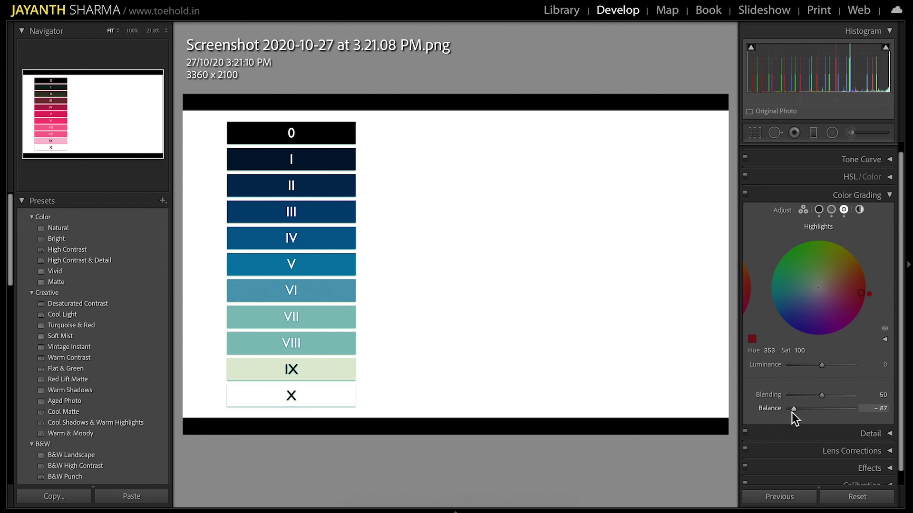
drag(791, 412, 821, 412)
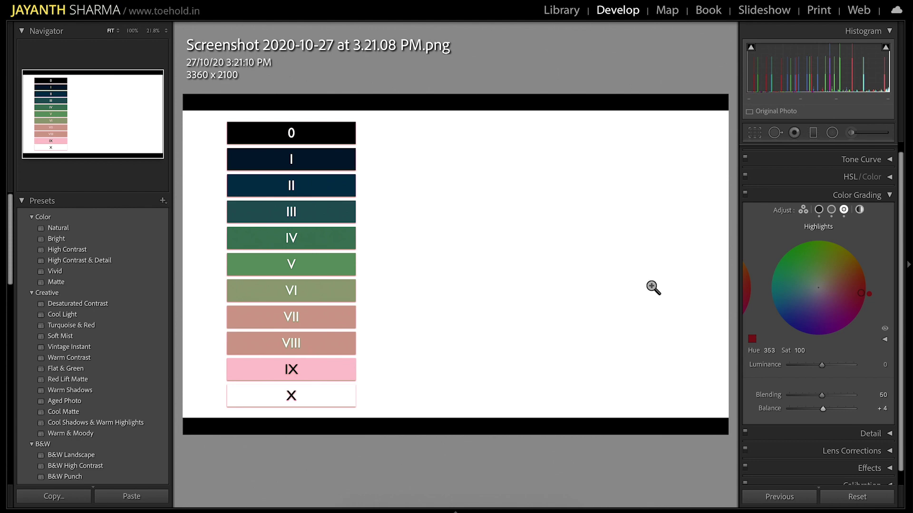
Open the canyon photo _E6W3177.CR2 in Develop and tint its shadows blue at about hue 239 in Color Grading.
key(g)
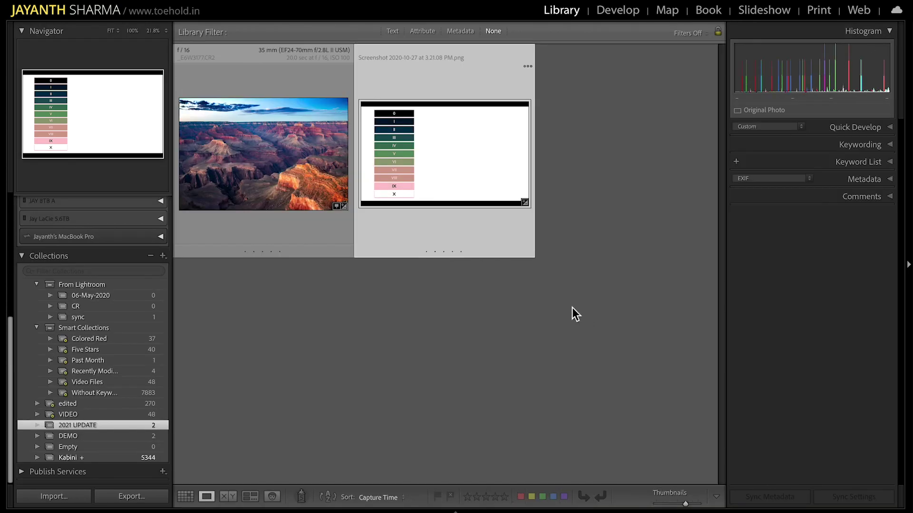
double_click(254, 145)
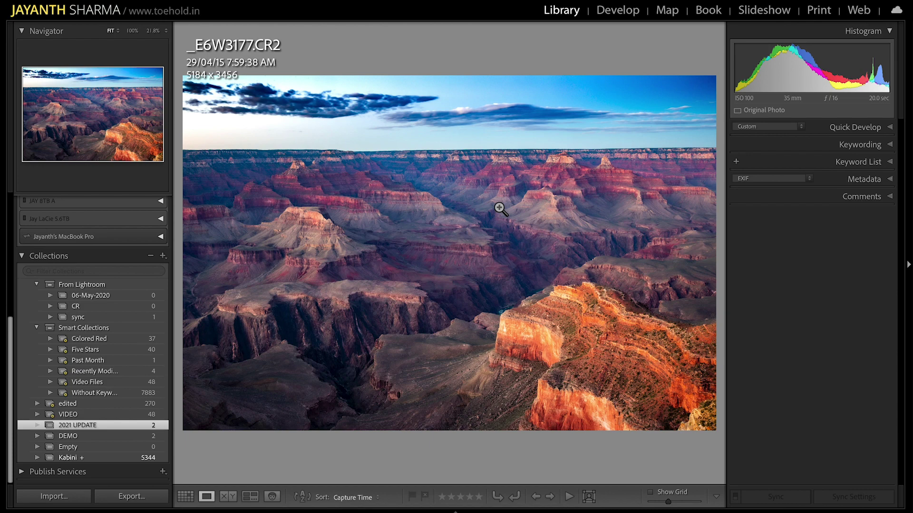
key(d)
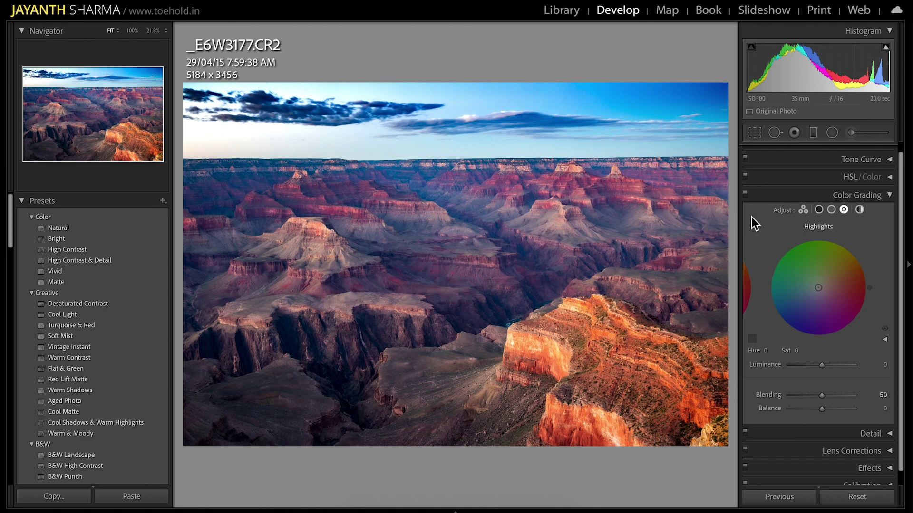
click(822, 212)
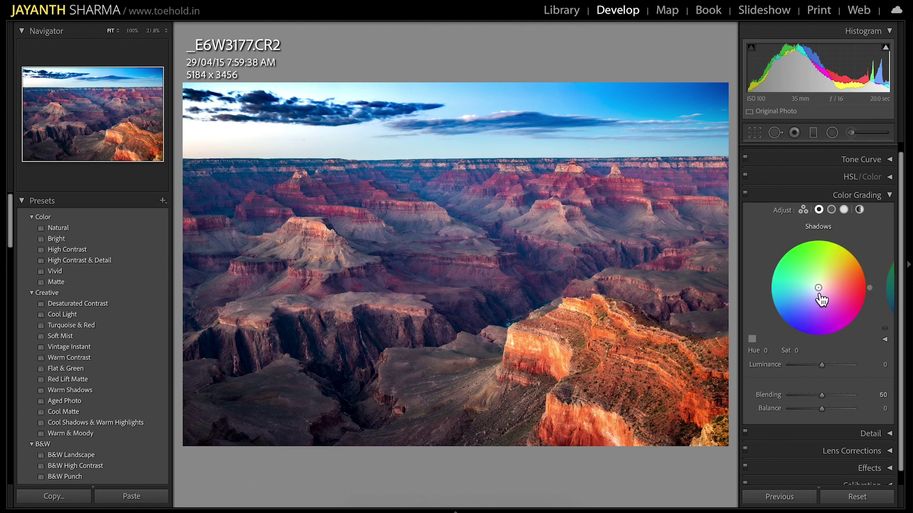
drag(818, 288, 801, 316)
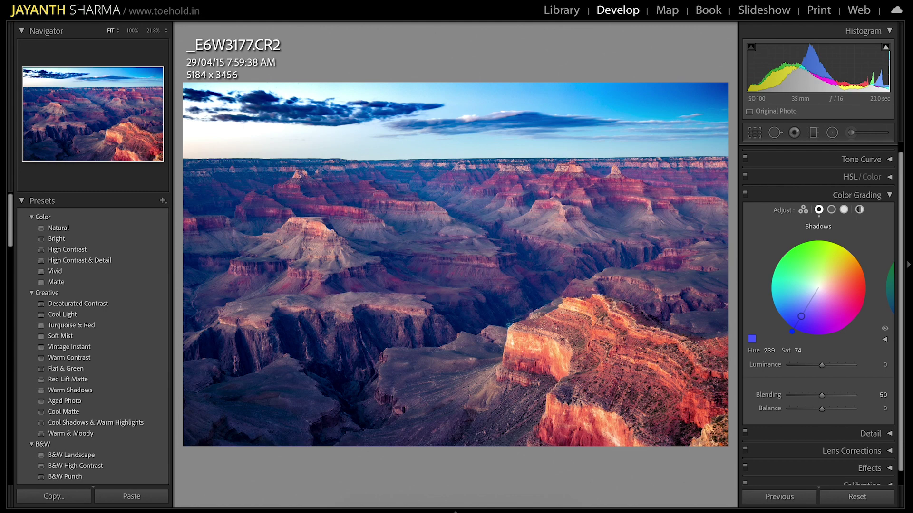
mouse_move(801, 316)
mouse_down()
mouse_move(805, 307)
mouse_move(798, 320)
mouse_up()
Tint the canyon photo's midtones with hue 329 and saturation 19, and its highlights with hue 175 and saturation 35.
click(832, 210)
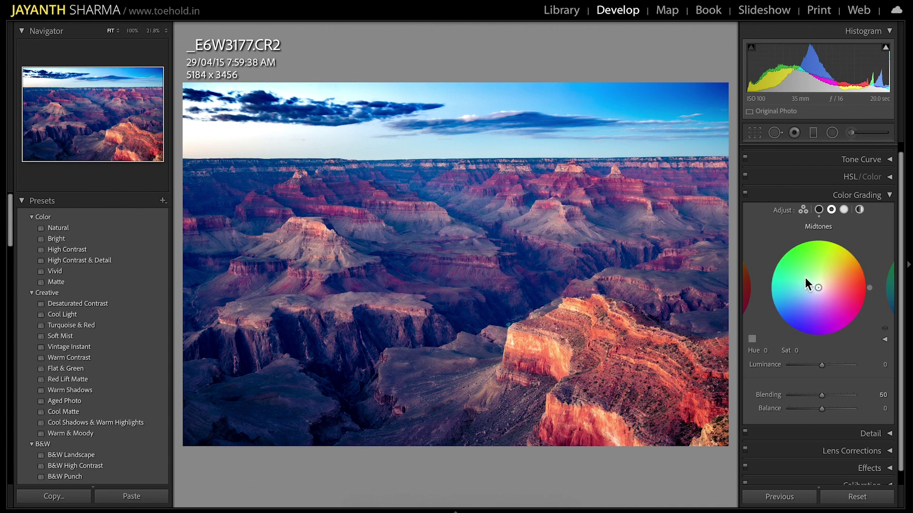
drag(834, 291, 826, 293)
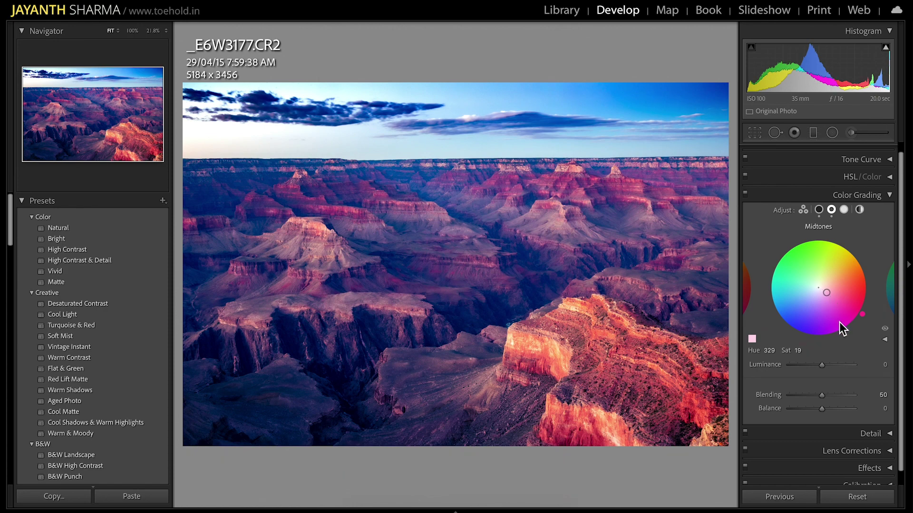
click(843, 209)
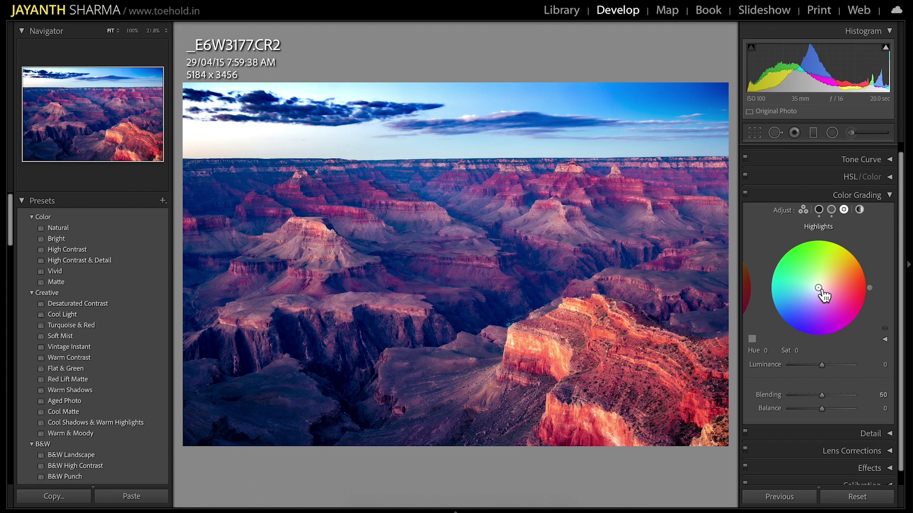
drag(822, 291, 802, 286)
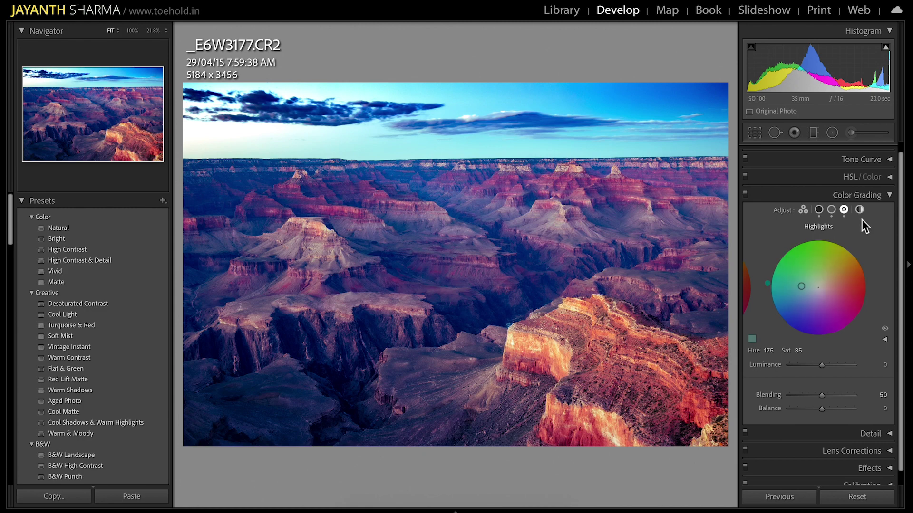
Apply a green tint to the whole canyon photo with the Global wheel, using hue 140 and saturation 77.
click(859, 210)
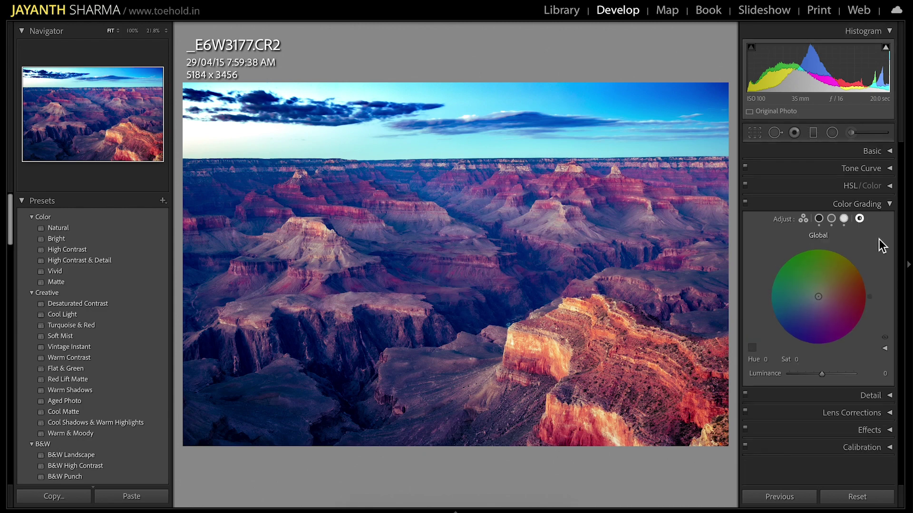
drag(819, 276, 793, 275)
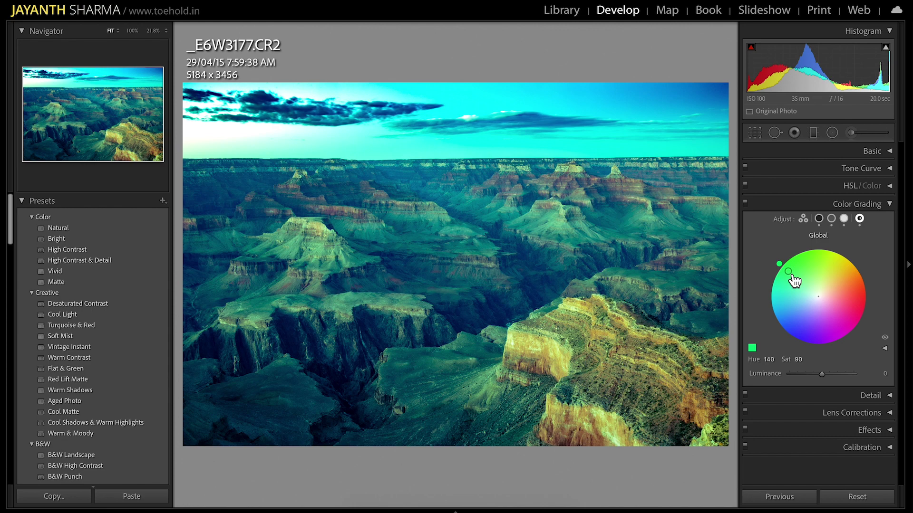
drag(793, 281, 798, 284)
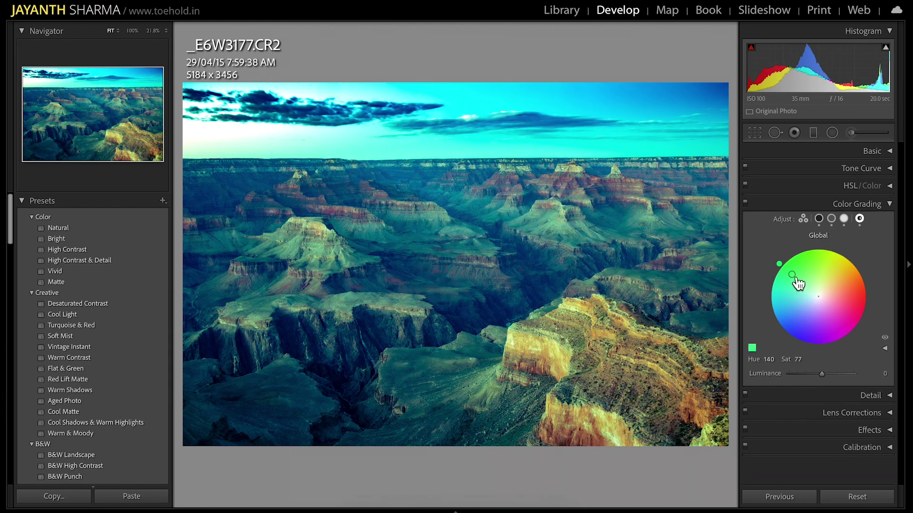